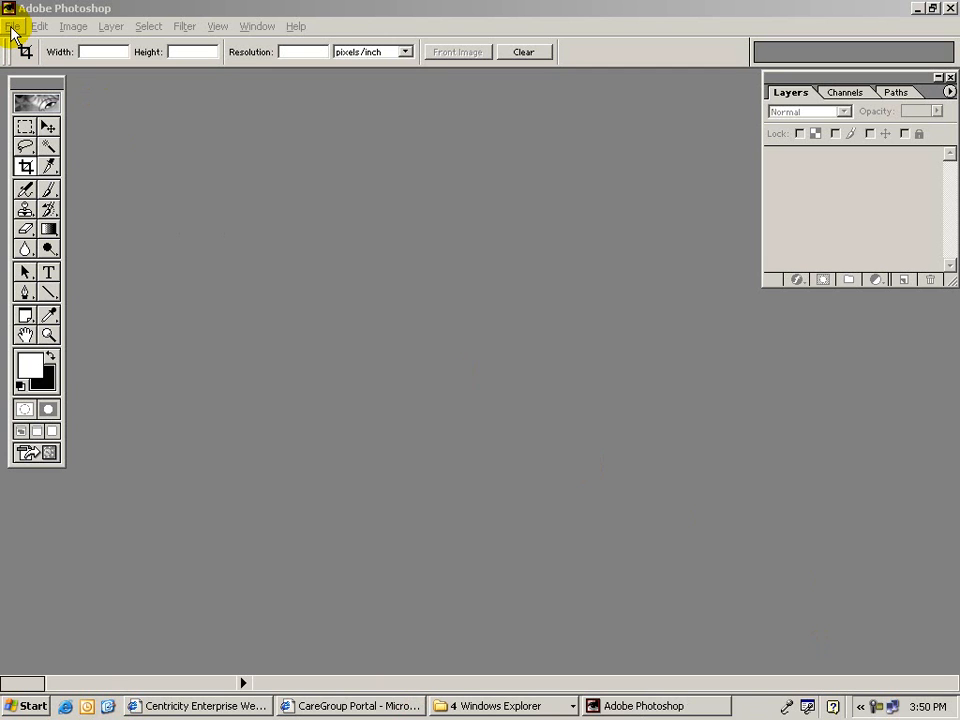
Step: Open the recently used image appy1.tif
{"action": "left_click", "coordinate": [12, 28]}
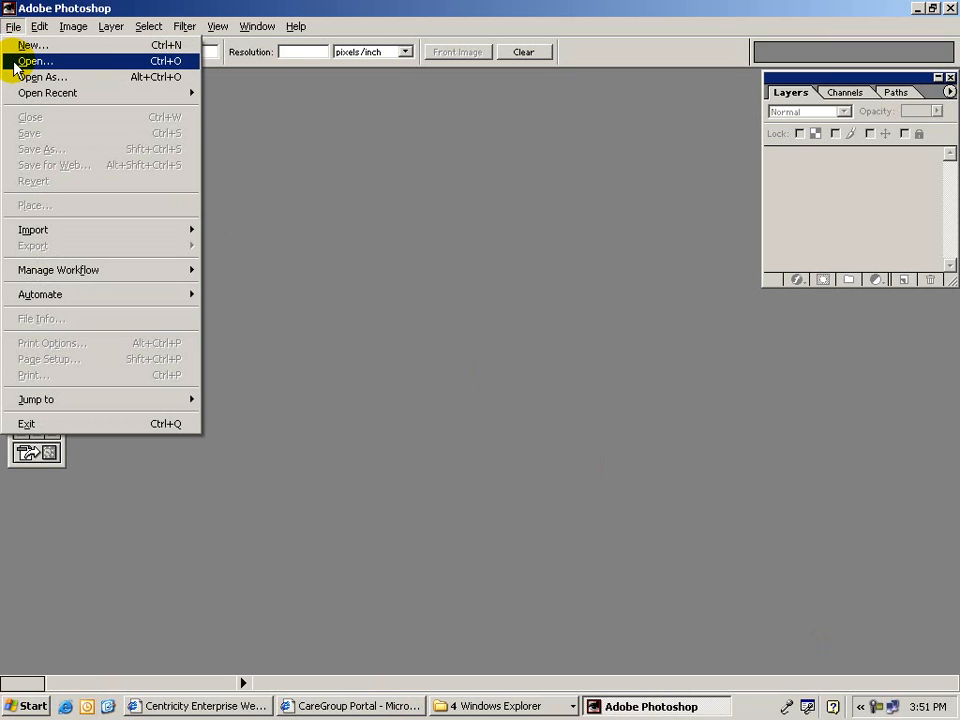
{"action": "mouse_move", "coordinate": [12, 95]}
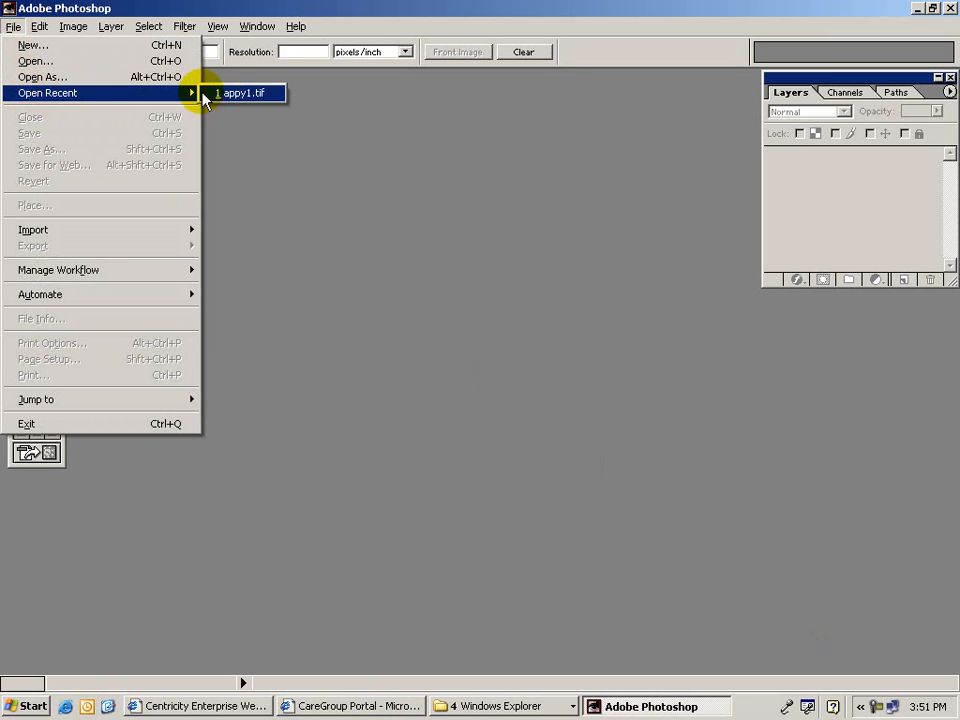
{"action": "left_click", "coordinate": [235, 93]}
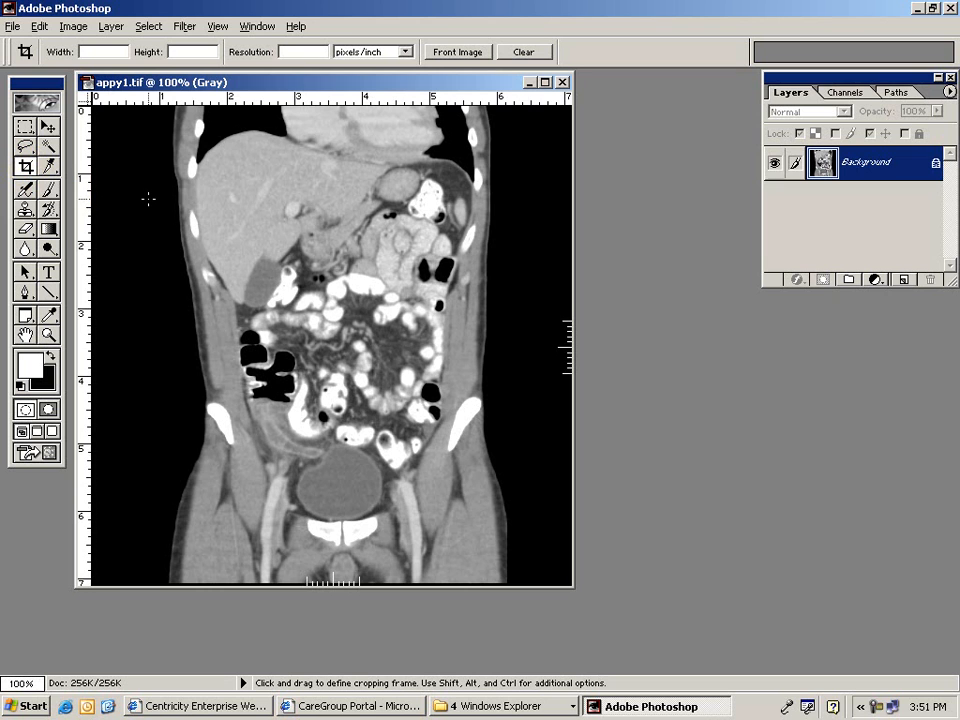
Step: Crop the scan to a frame cutting off the upper abdomen, the lower edge and most of the black side margins
{"action": "left_click_drag", "start_coordinate": [149, 199], "coordinate": [523, 553]}
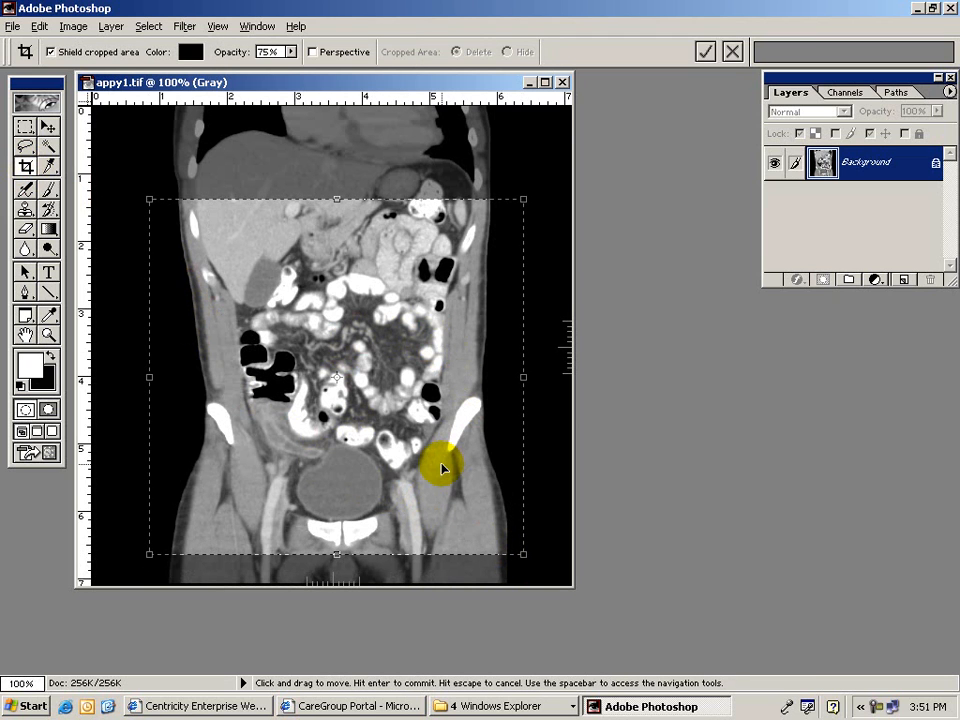
{"action": "left_click_drag", "start_coordinate": [151, 378], "coordinate": [167, 378]}
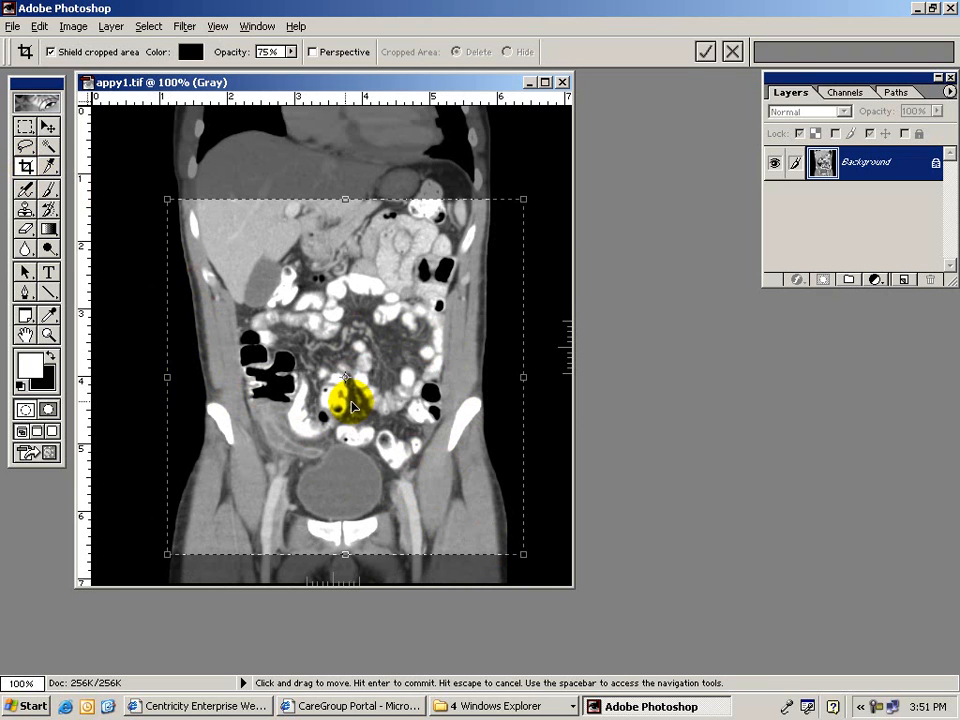
{"action": "left_click_drag", "start_coordinate": [524, 377], "coordinate": [514, 377]}
{"action": "left_click", "coordinate": [72, 28]}
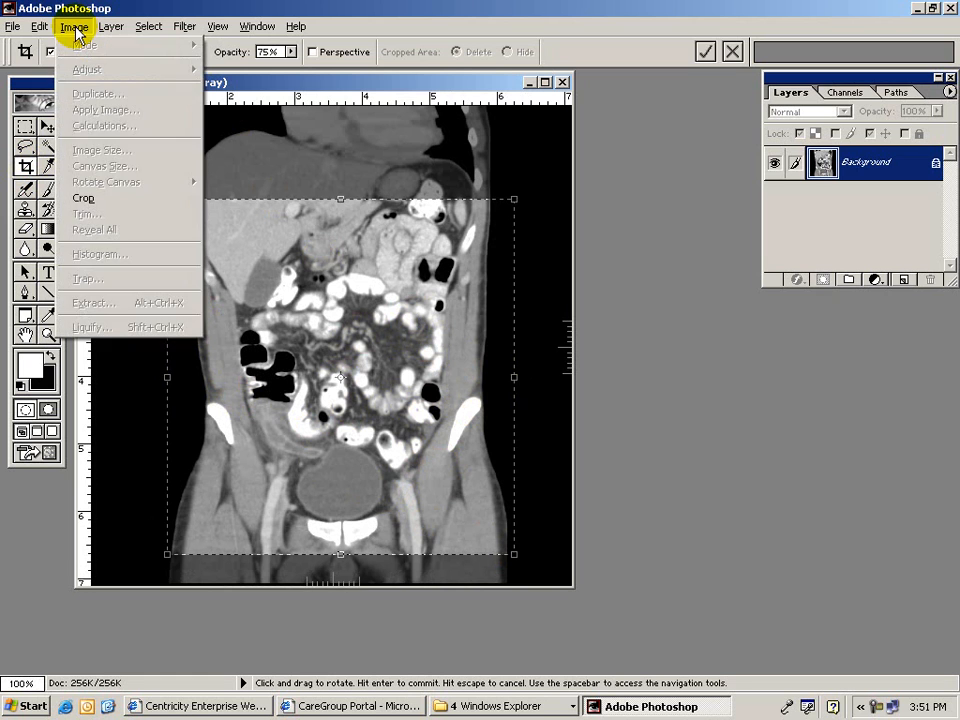
{"action": "left_click", "coordinate": [85, 203]}
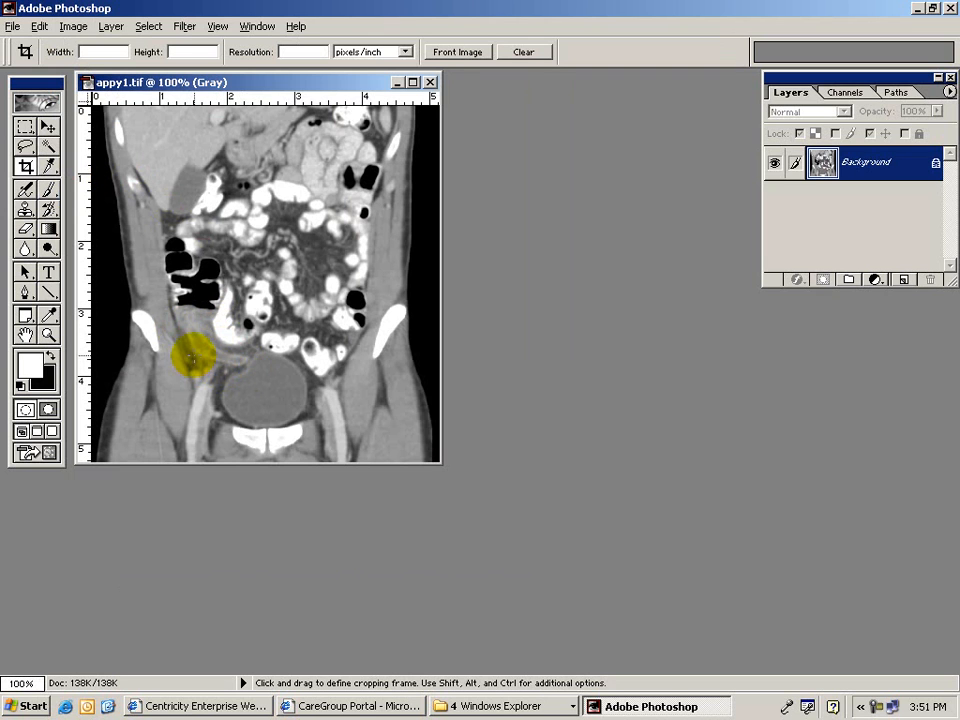
Step: Apply Auto Levels and Auto Contrast to the cropped scan
{"action": "left_click", "coordinate": [74, 26]}
{"action": "mouse_move", "coordinate": [86, 70]}
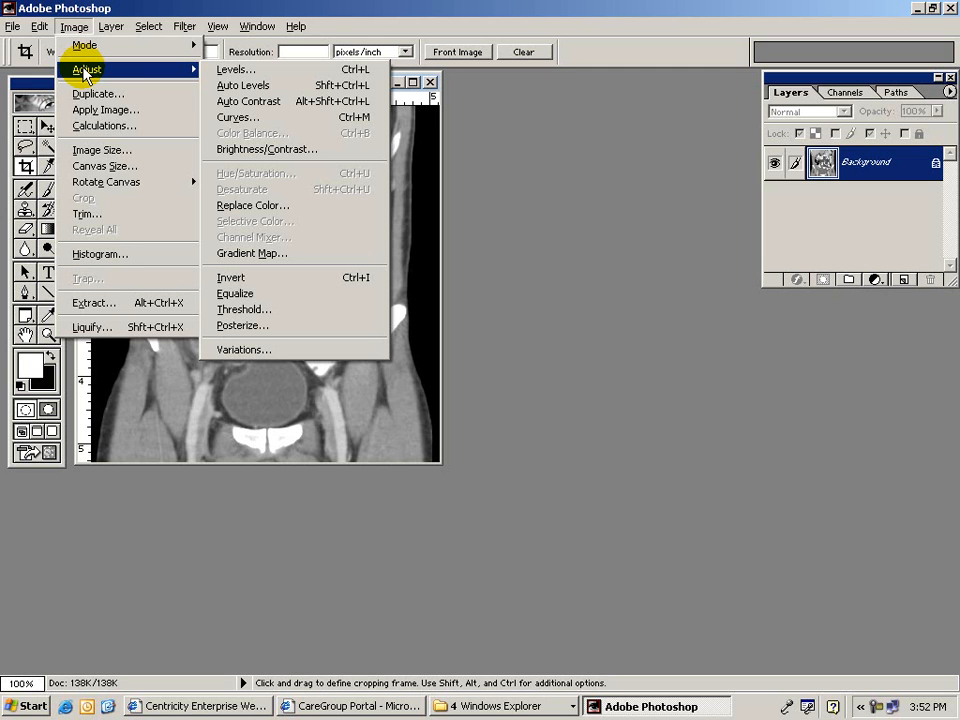
{"action": "left_click", "coordinate": [230, 85]}
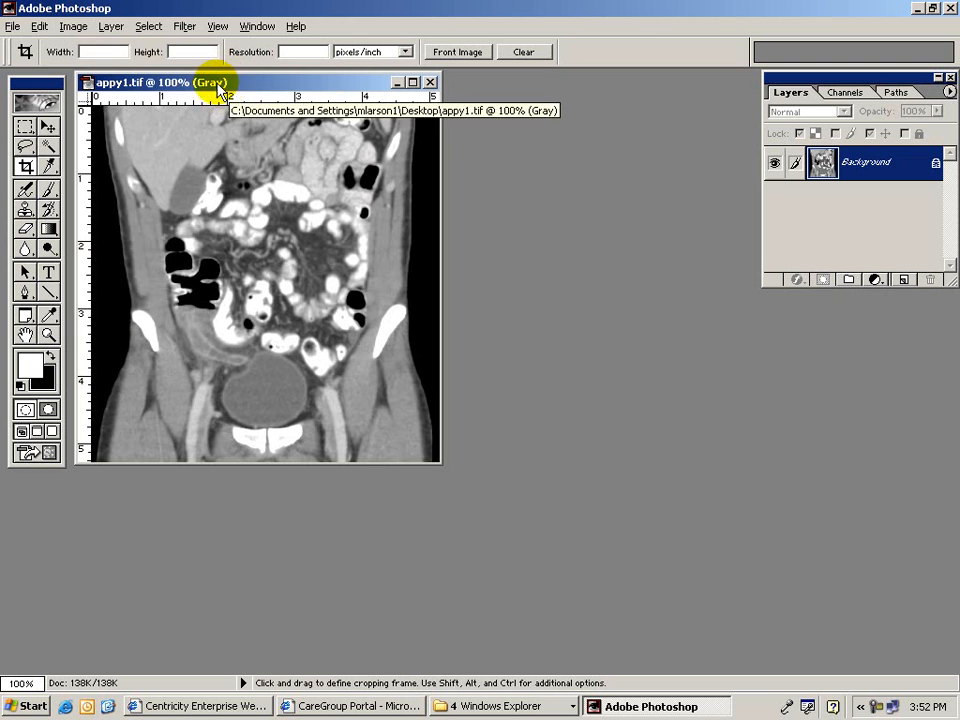
{"action": "left_click", "coordinate": [73, 26]}
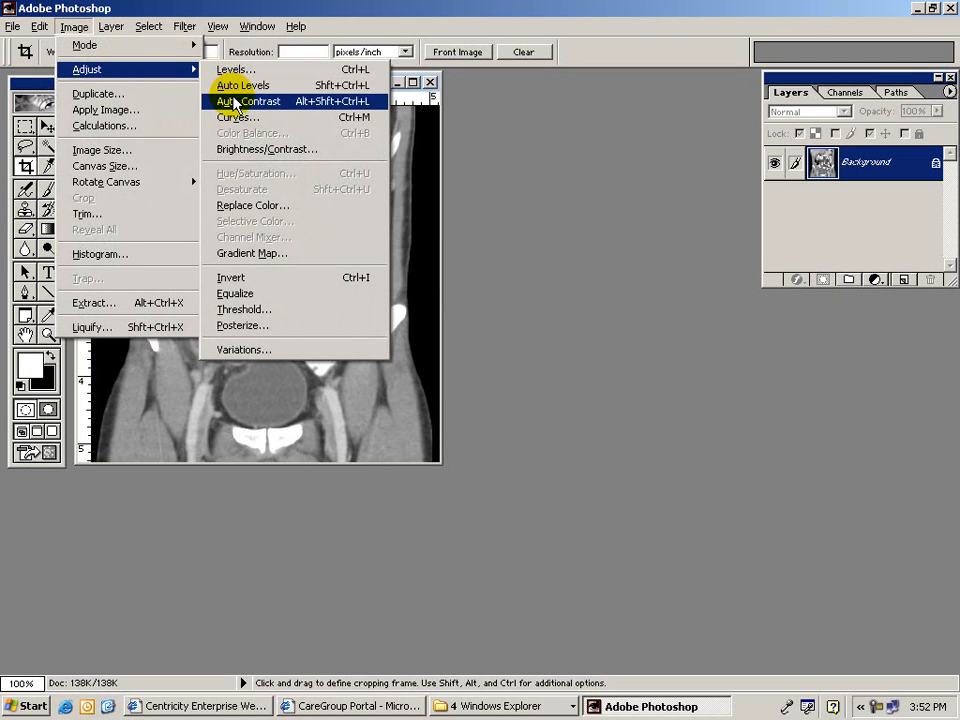
{"action": "left_click", "coordinate": [232, 100]}
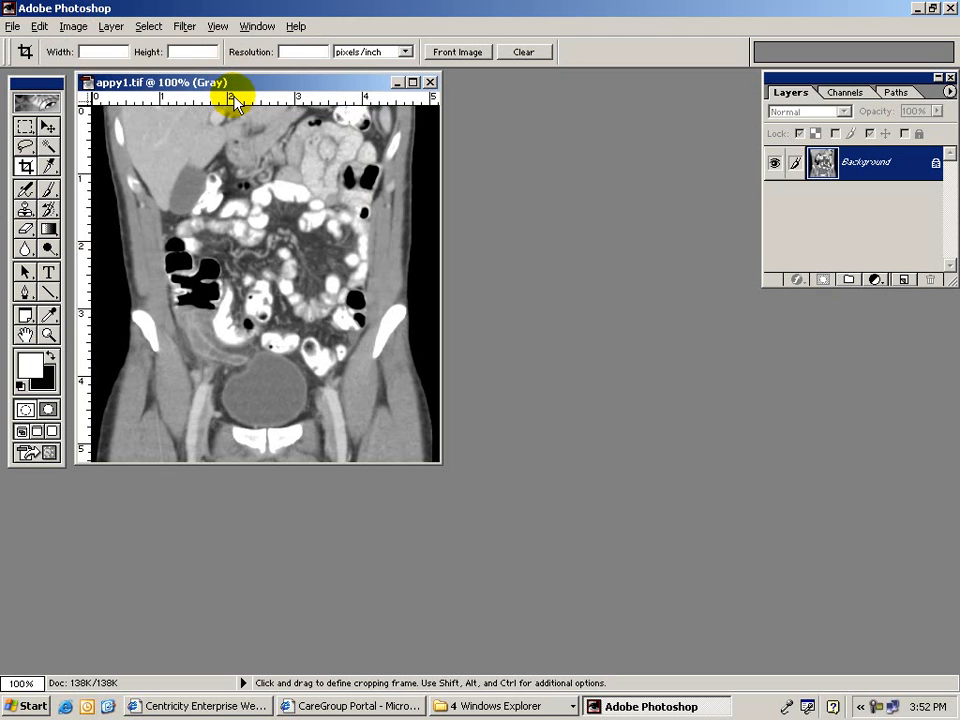
Step: Try a Curves adjustment with 47% input and 56% output on the scan, and discard it
{"action": "left_click", "coordinate": [75, 28]}
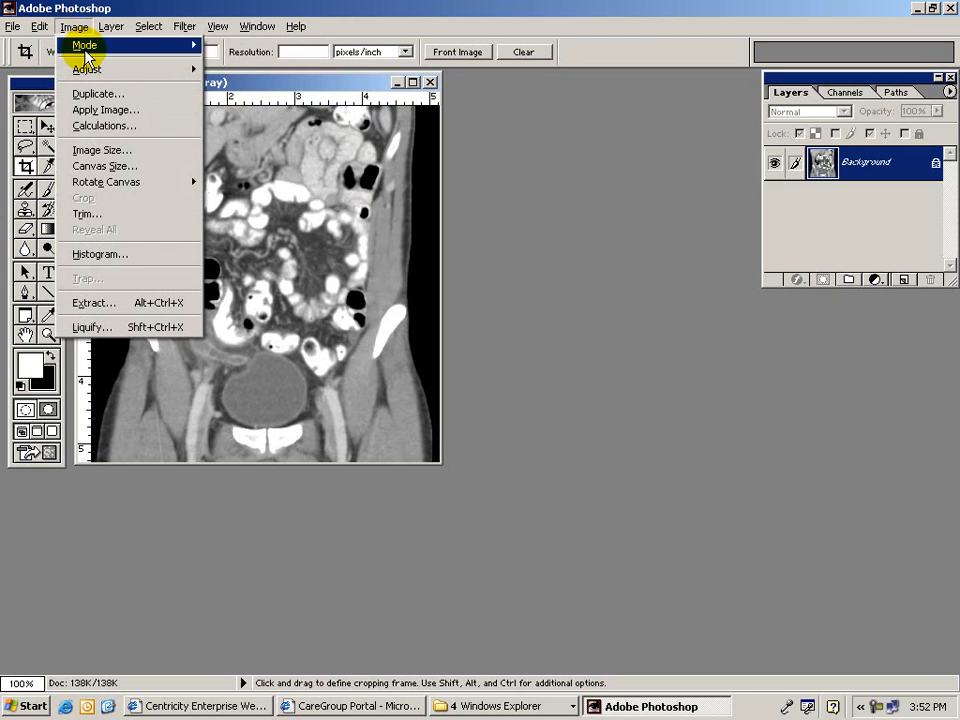
{"action": "mouse_move", "coordinate": [94, 70]}
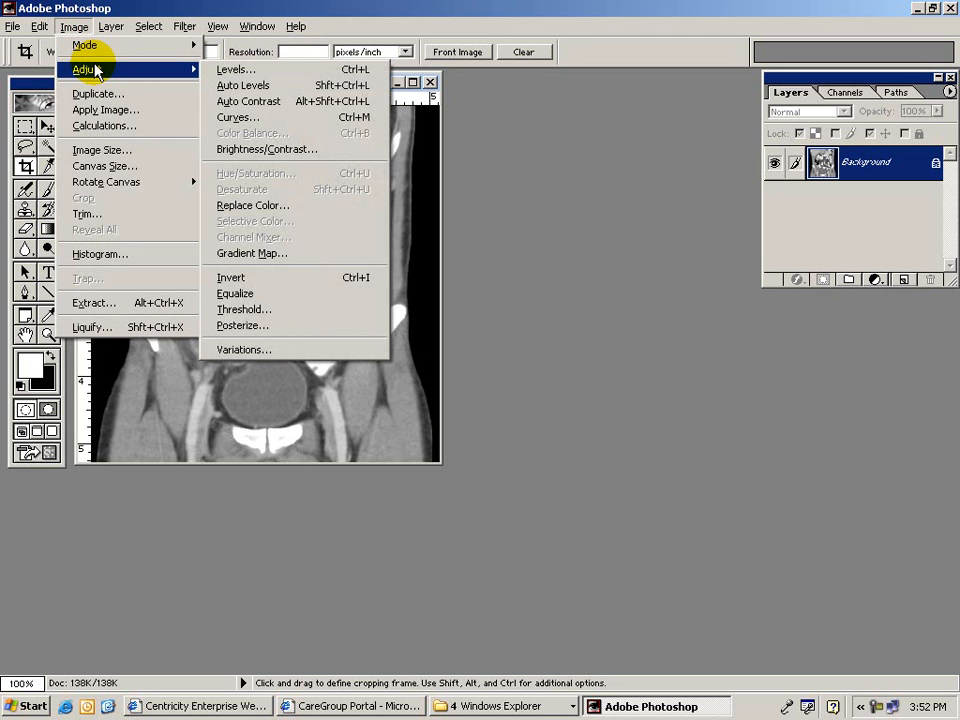
{"action": "left_click", "coordinate": [231, 118]}
{"action": "mouse_move", "coordinate": [691, 243]}
{"action": "left_mouse_down"}
{"action": "mouse_move", "coordinate": [701, 240]}
{"action": "mouse_move", "coordinate": [691, 228]}
{"action": "left_mouse_up"}
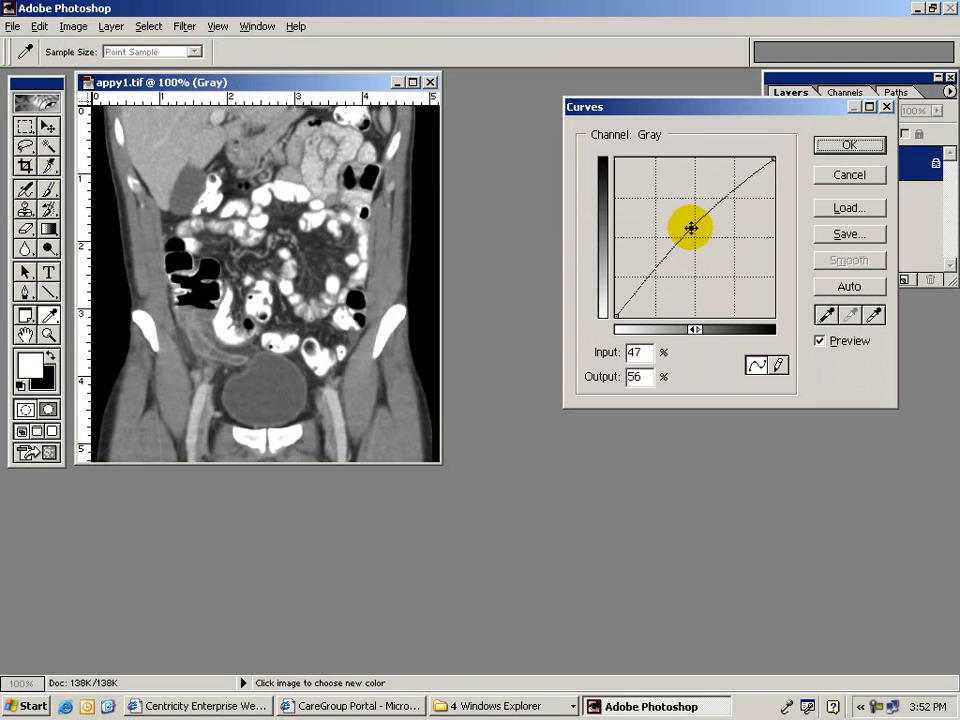
{"action": "left_click", "coordinate": [850, 178]}
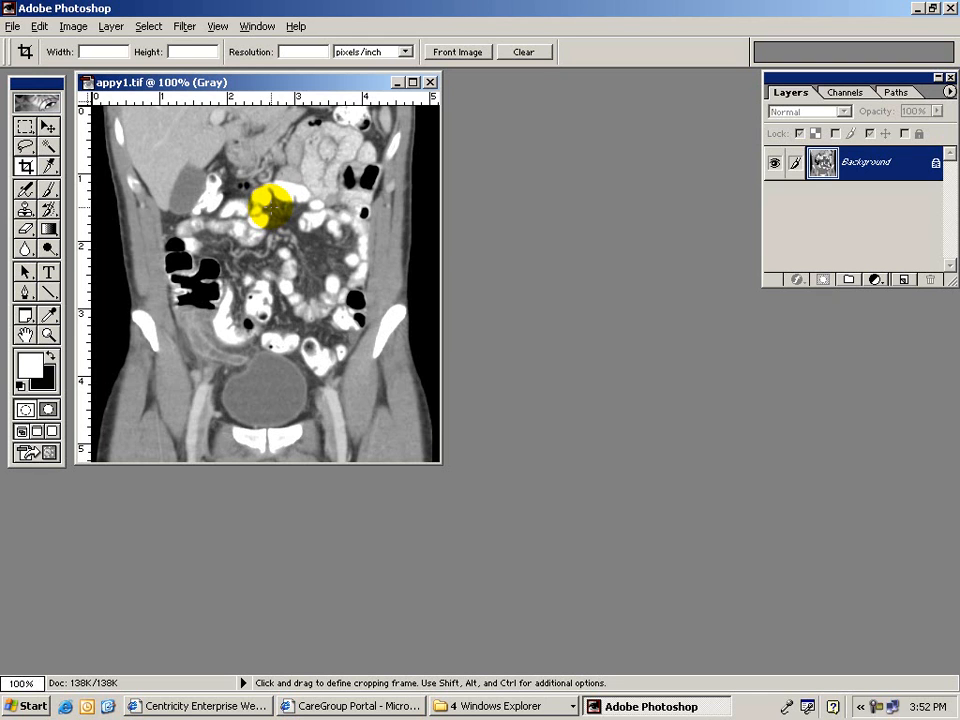
Step: Resample the image to a resolution of 300 pixels/inch
{"action": "left_click", "coordinate": [73, 28]}
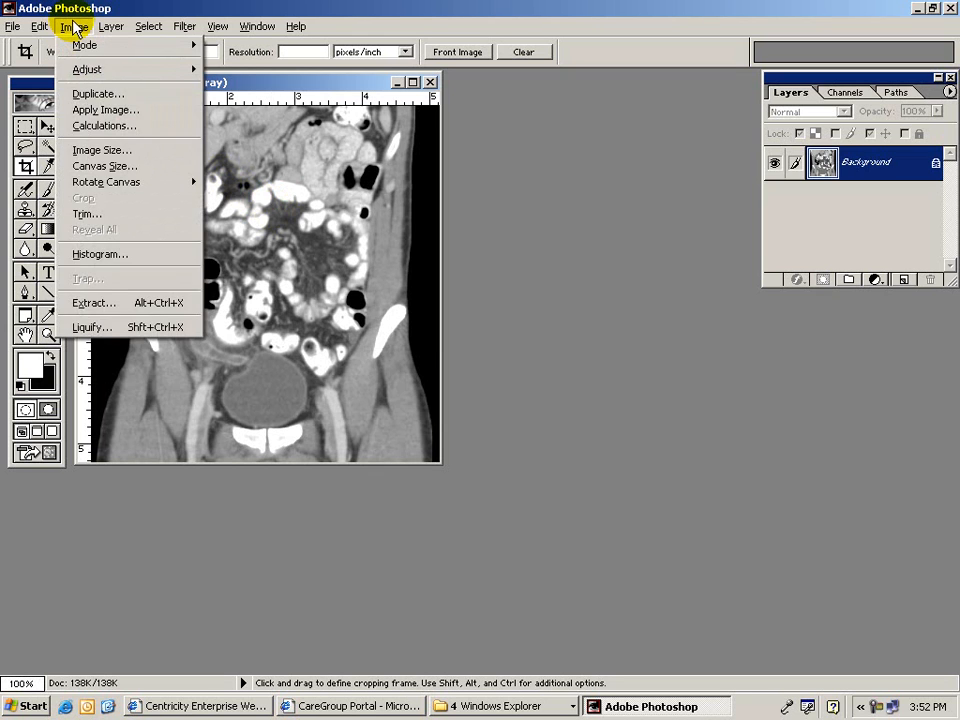
{"action": "left_click", "coordinate": [108, 152]}
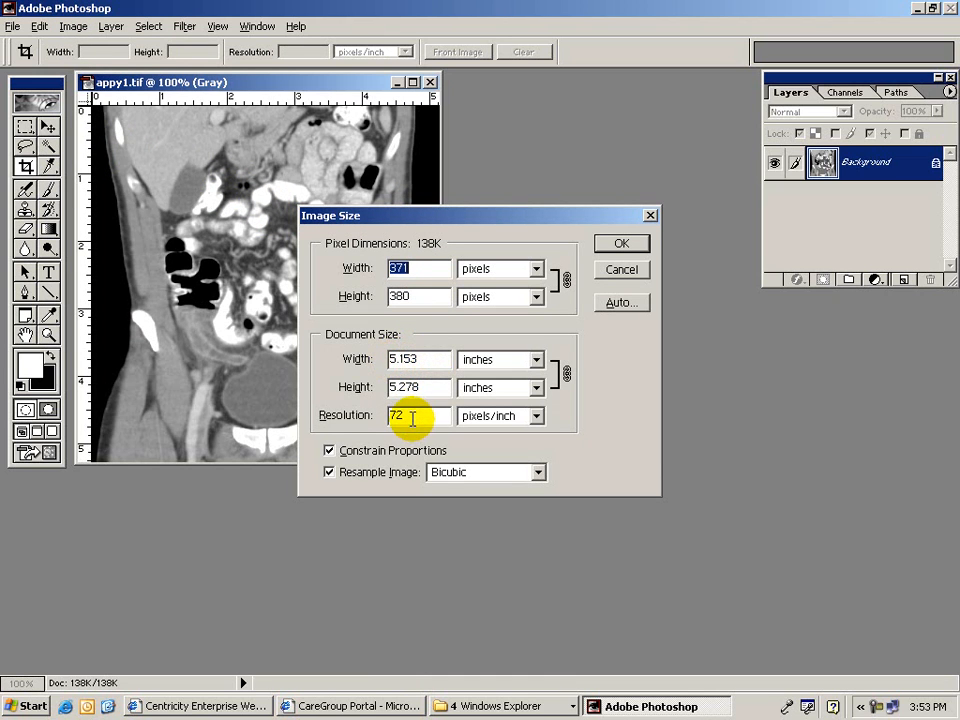
{"action": "left_click_drag", "start_coordinate": [412, 418], "coordinate": [378, 414]}
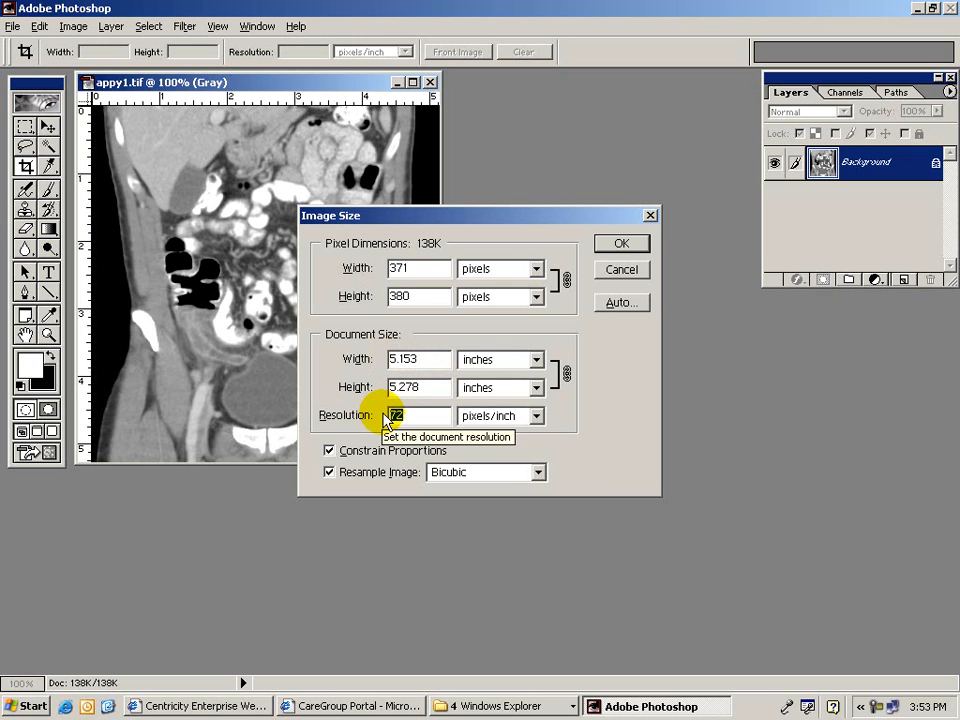
{"action": "type", "text": "300"}
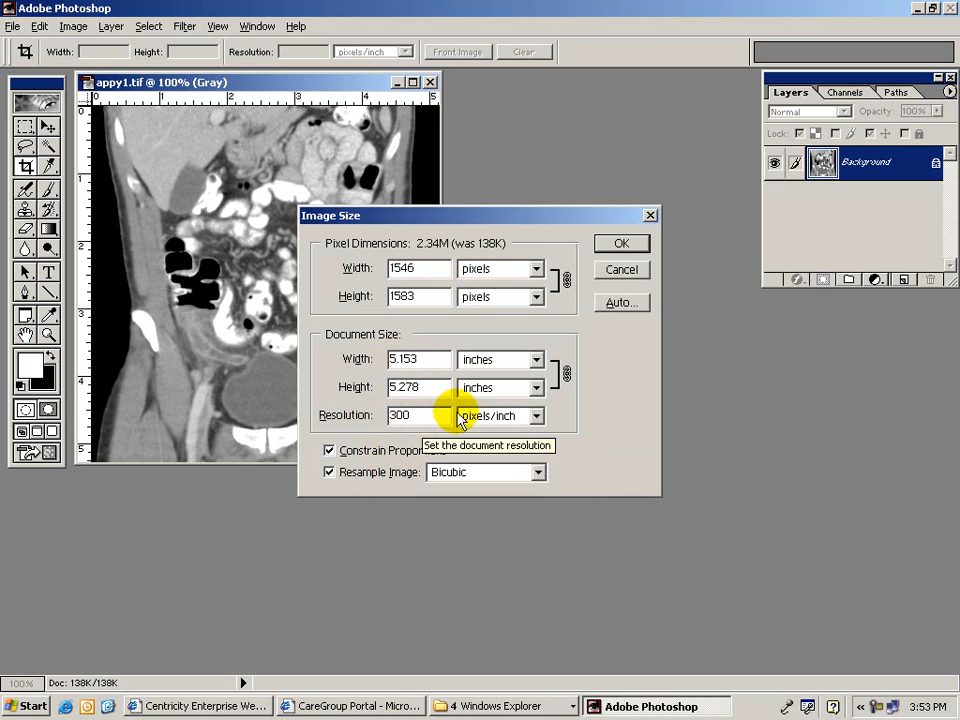
{"action": "left_click", "coordinate": [620, 243]}
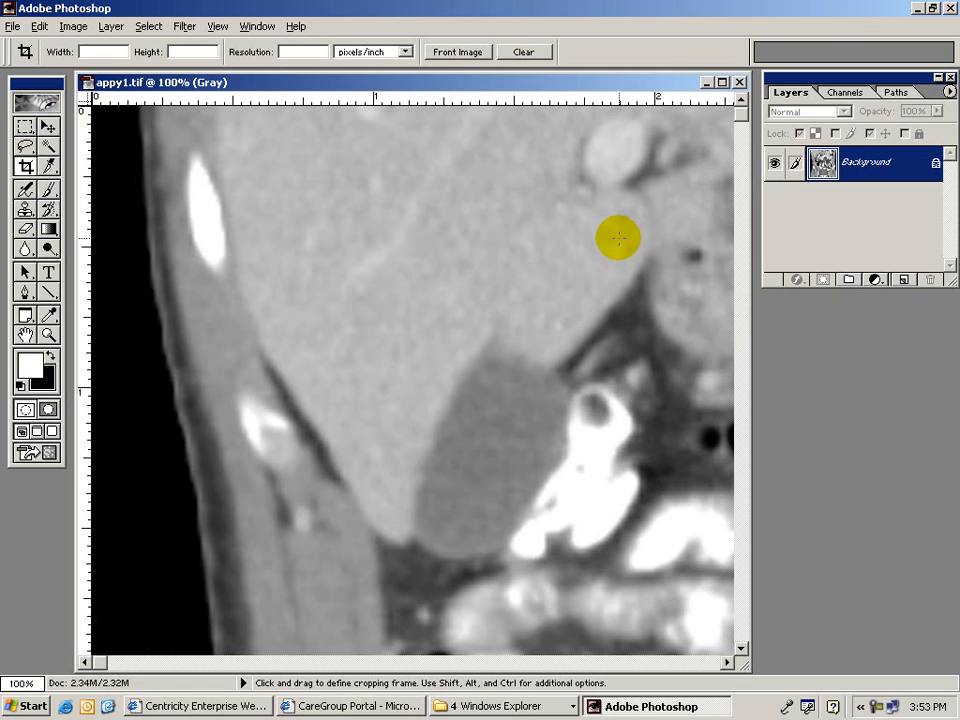
Step: Add a new empty layer above the Background, keeping the default name, Normal mode and 100% opacity
{"action": "left_click", "coordinate": [217, 27]}
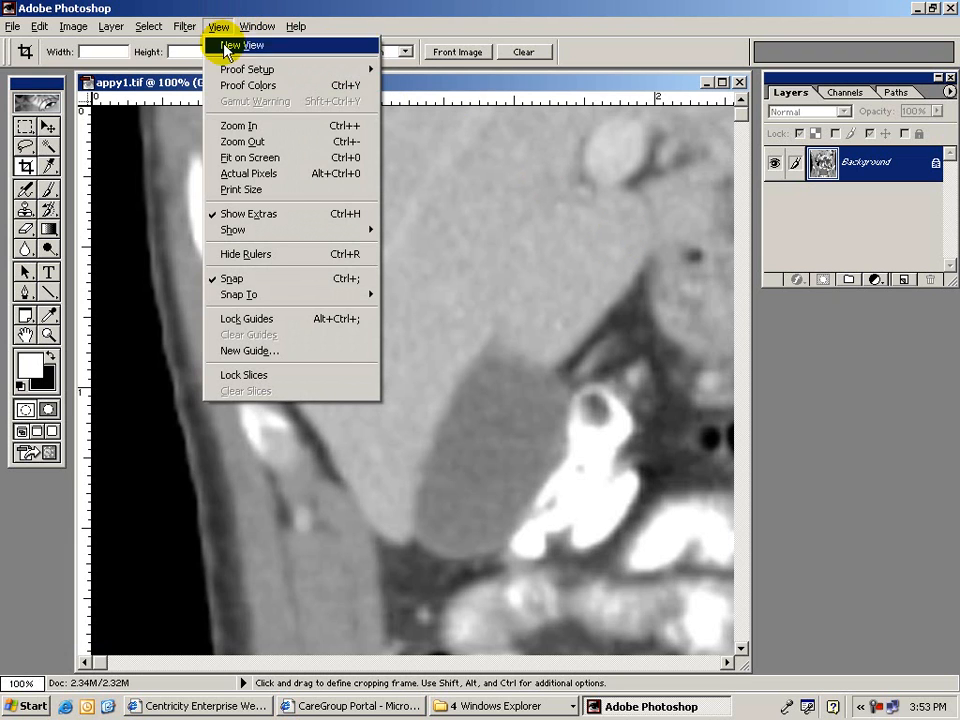
{"action": "left_click", "coordinate": [245, 143]}
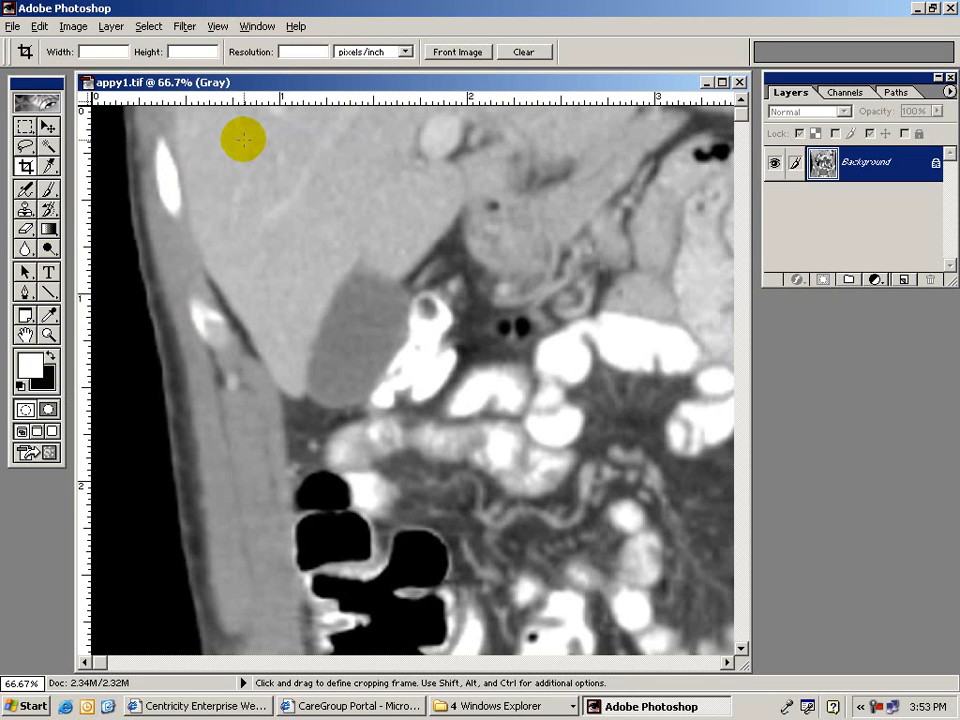
{"action": "key", "text": "ctrl+minus"}
{"action": "key", "text": "ctrl+minus"}
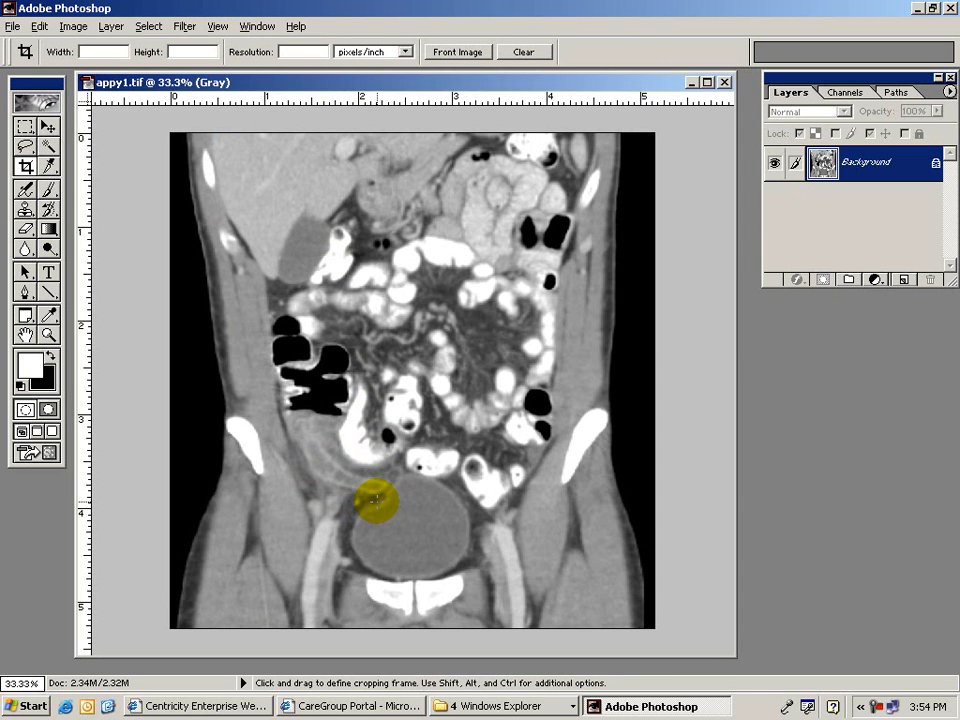
{"action": "left_click", "coordinate": [111, 27]}
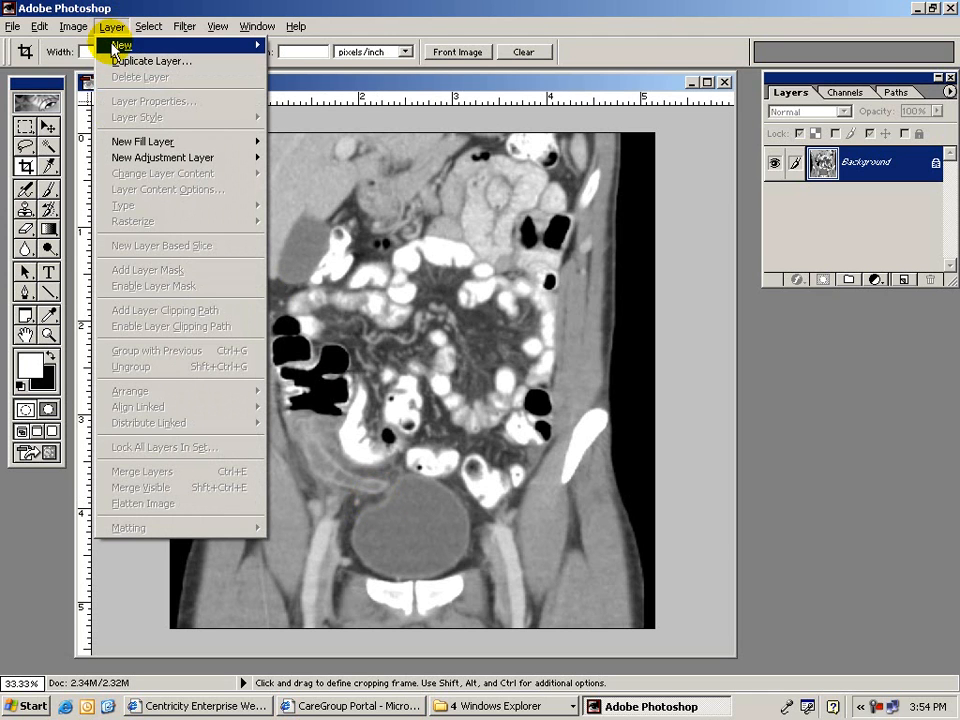
{"action": "mouse_move", "coordinate": [114, 50]}
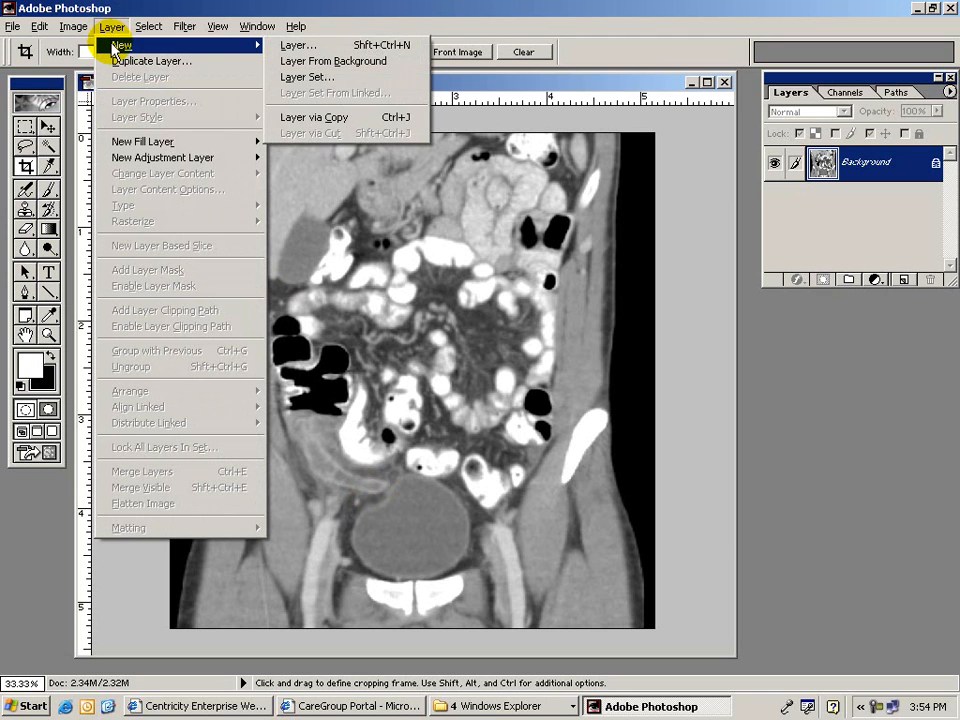
{"action": "left_click", "coordinate": [287, 45]}
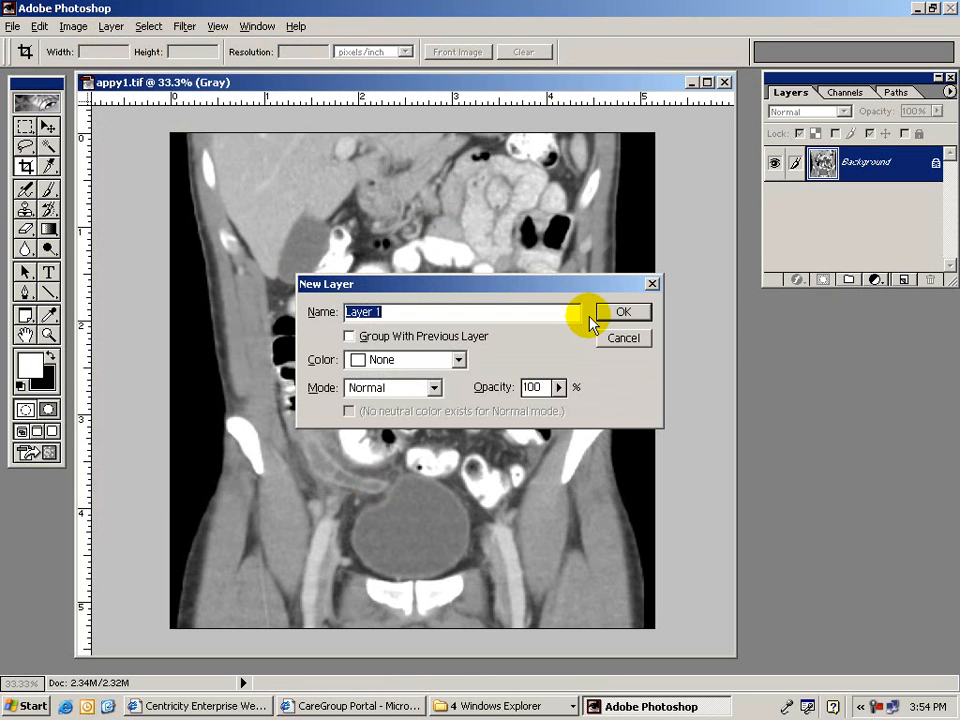
{"action": "left_click", "coordinate": [623, 313]}
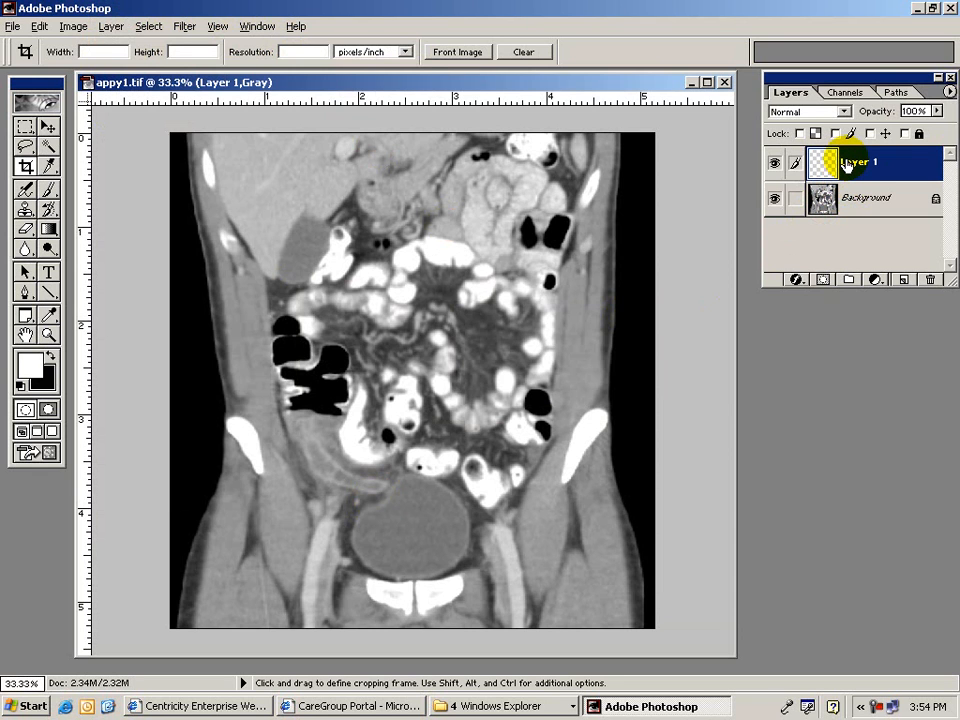
Step: Draw a white 6 px Line tool arrow about 0.6 inch long, with a start arrowhead pointing up at the curved tubular structure beside the bladder
{"action": "left_click", "coordinate": [48, 292]}
{"action": "left_click", "coordinate": [50, 293]}
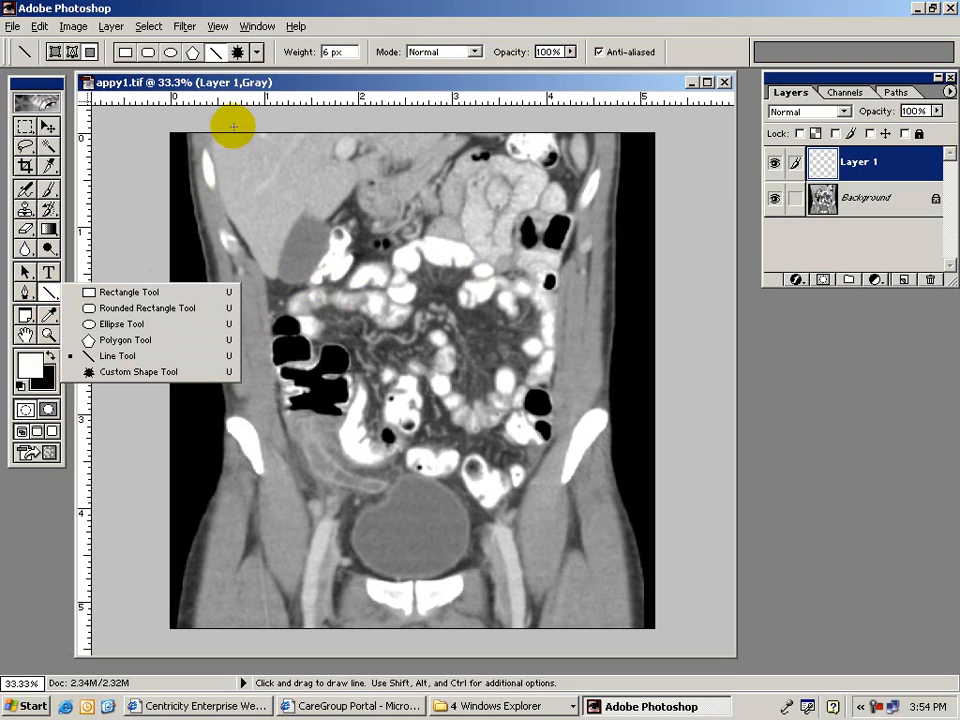
{"action": "left_click", "coordinate": [257, 52]}
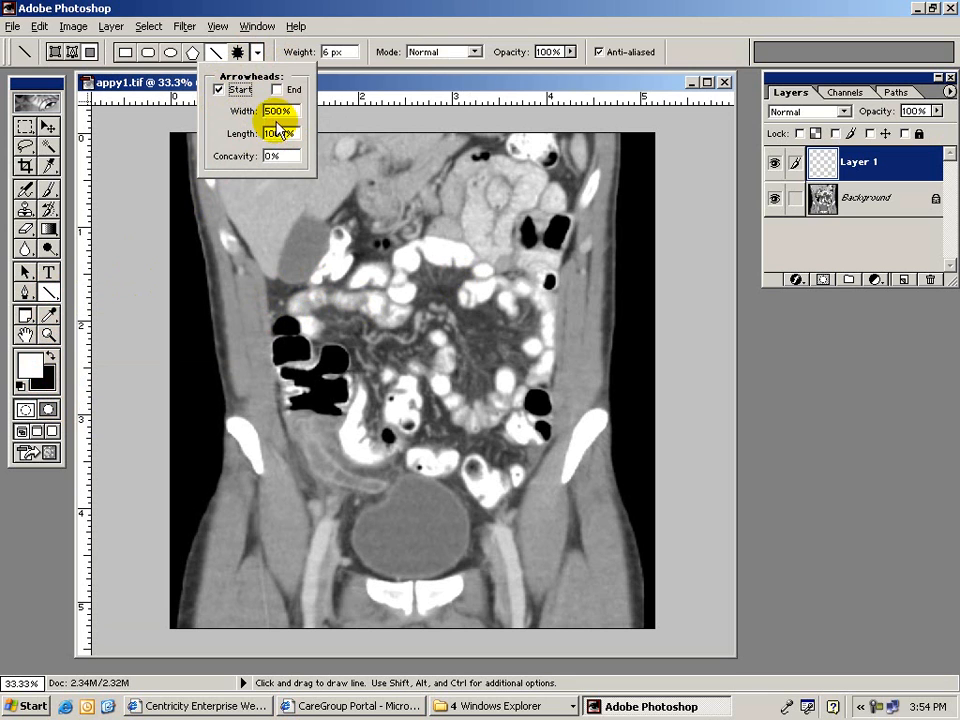
{"action": "left_click", "coordinate": [137, 222]}
{"action": "left_click_drag", "start_coordinate": [137, 222], "coordinate": [138, 265]}
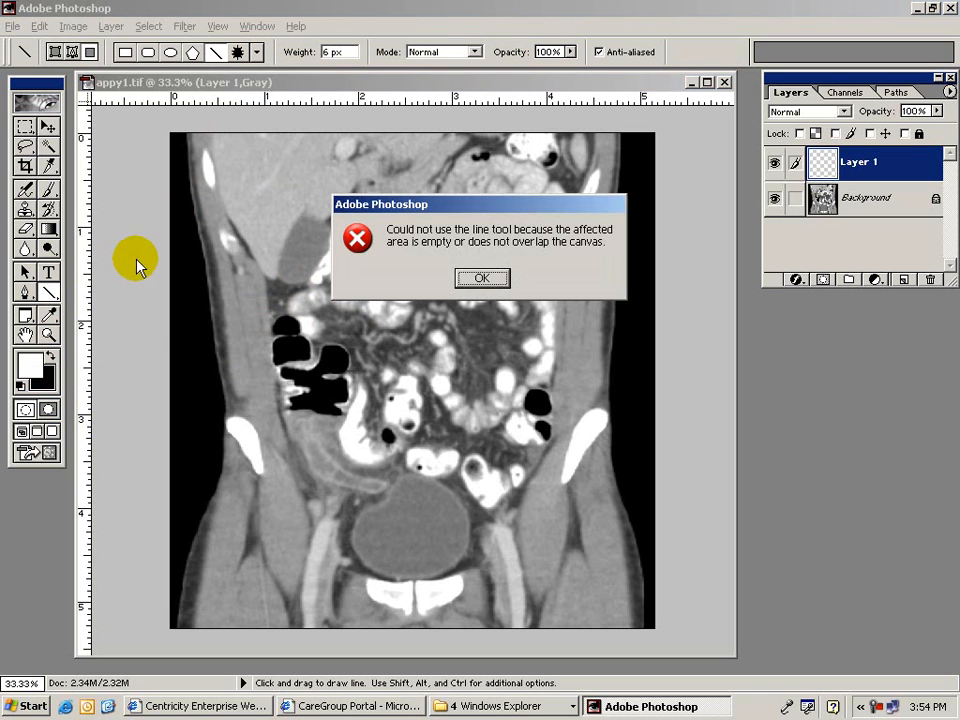
{"action": "left_click", "coordinate": [482, 278]}
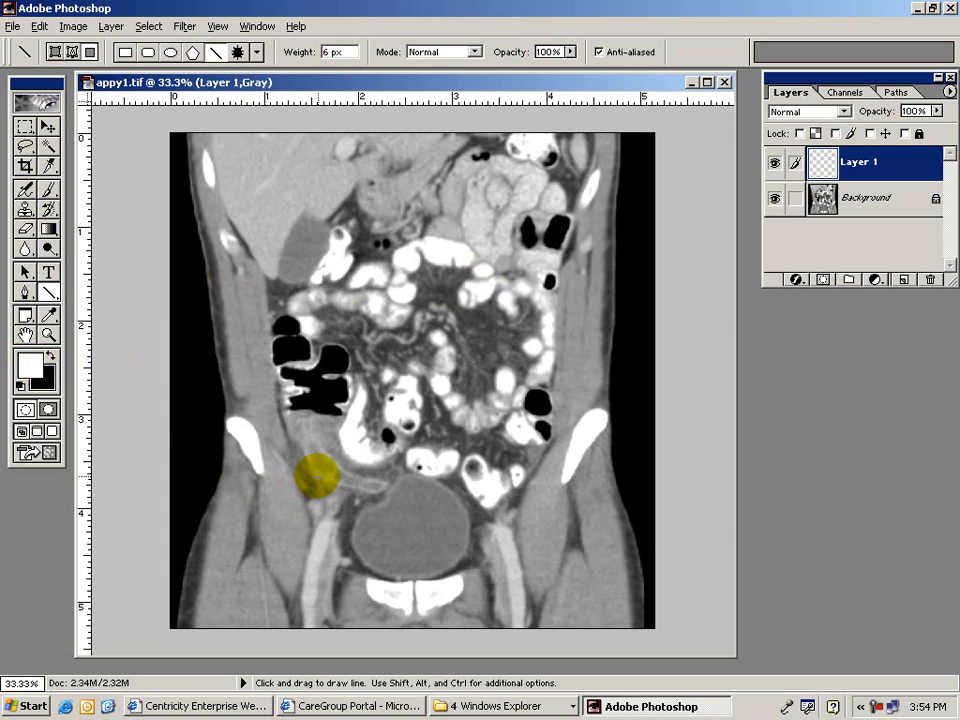
{"action": "left_click_drag", "start_coordinate": [316, 479], "coordinate": [272, 516]}
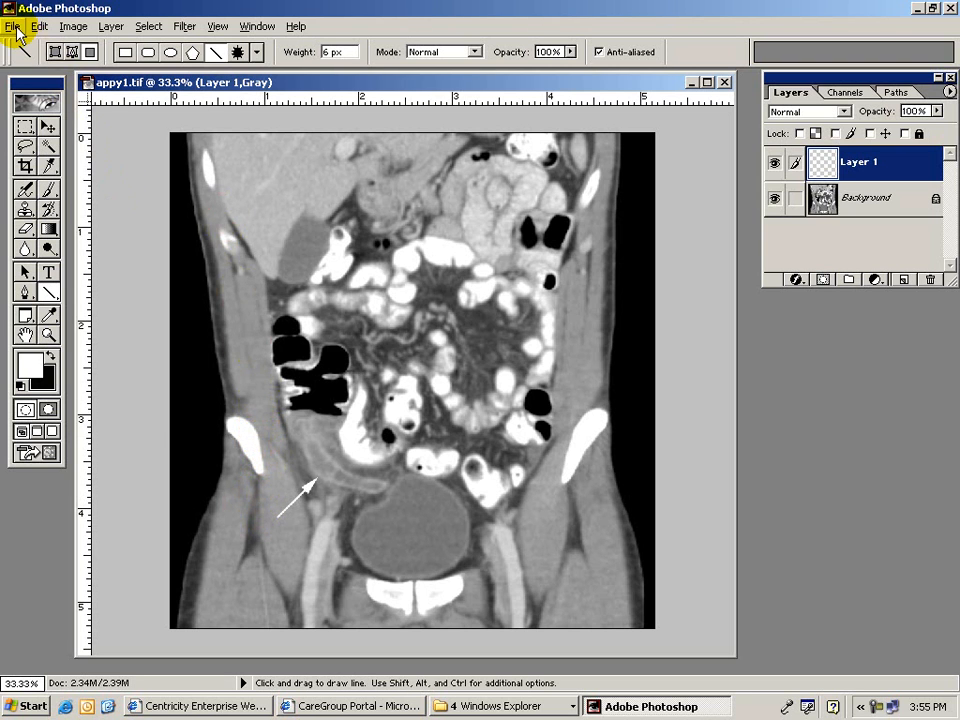
Step: Save the annotated scan to the Desktop as a TIFF named appy1annotated.tif, with IBM PC byte order and no LZW compression
{"action": "left_click", "coordinate": [14, 27]}
{"action": "left_click", "coordinate": [32, 149]}
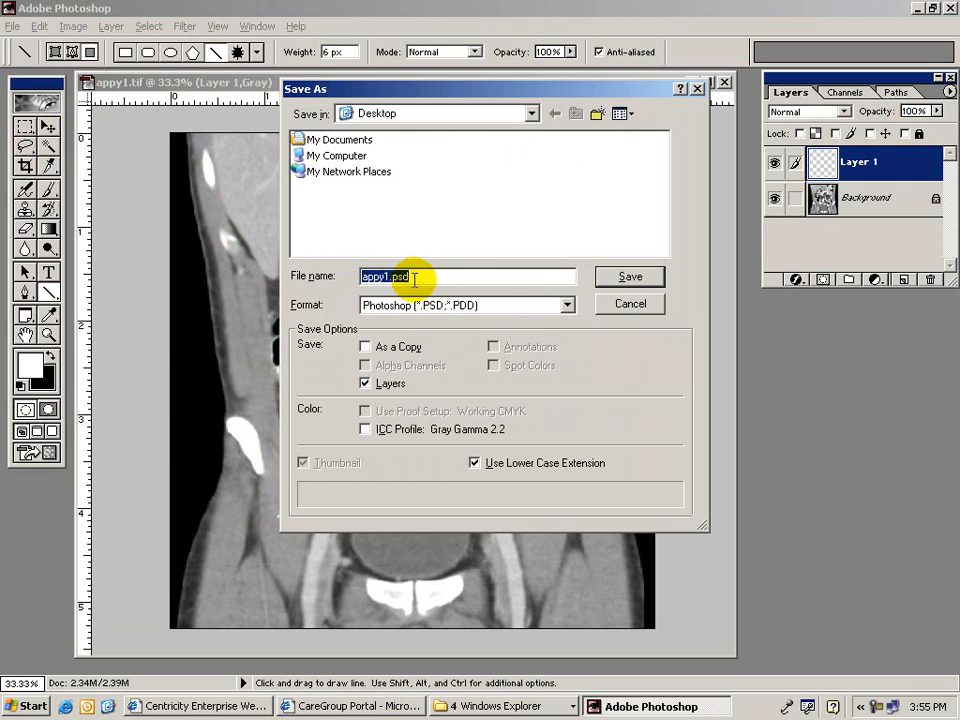
{"action": "left_click", "coordinate": [382, 274]}
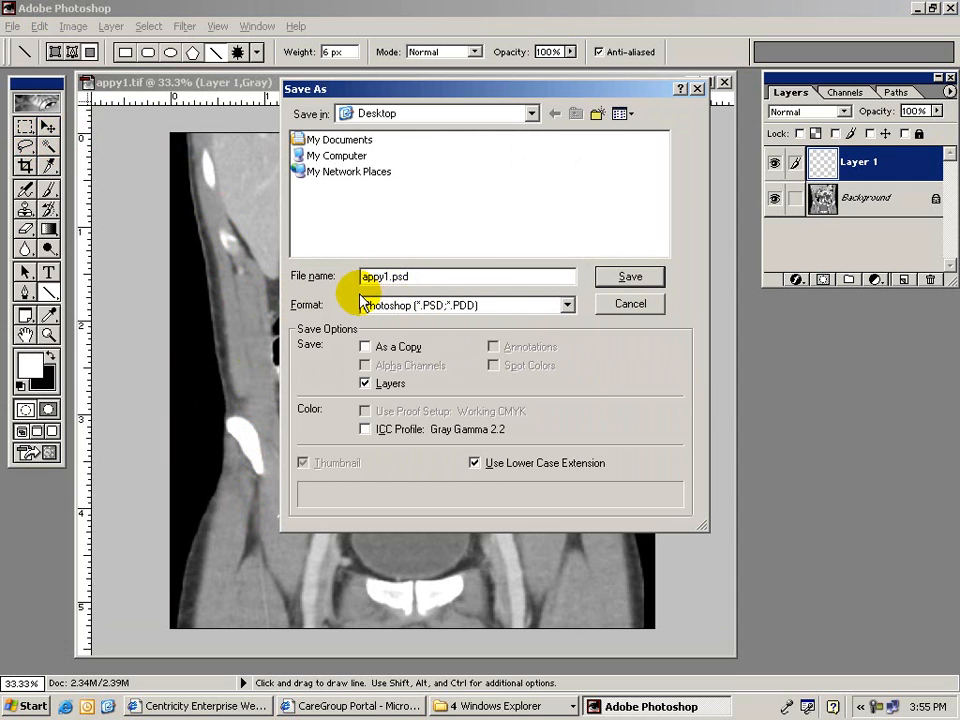
{"action": "type", "text": "annotated"}
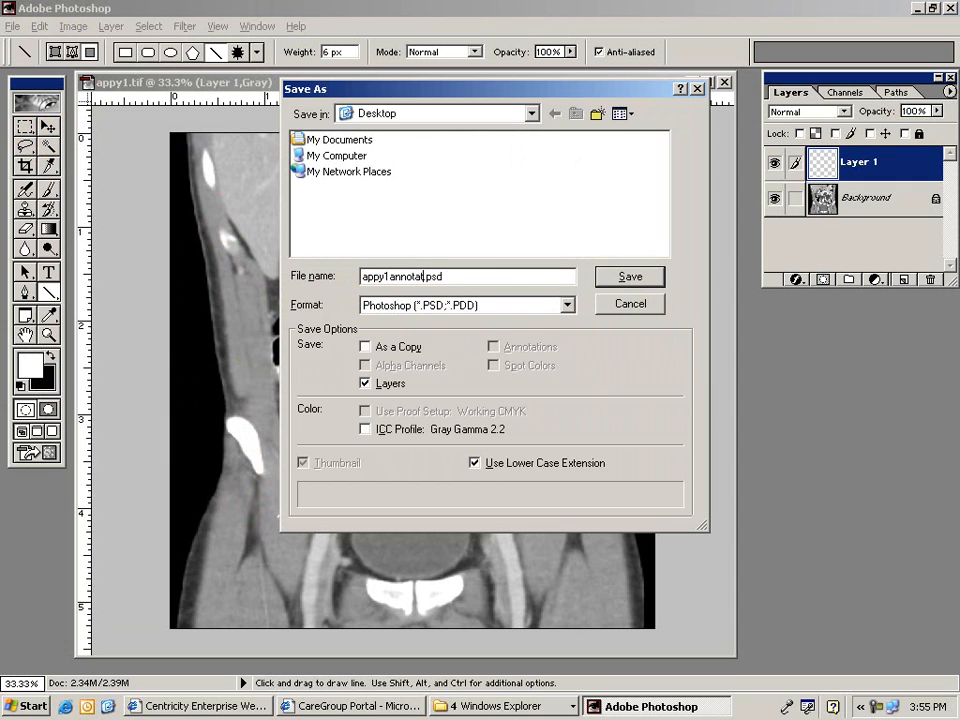
{"action": "left_click", "coordinate": [566, 306]}
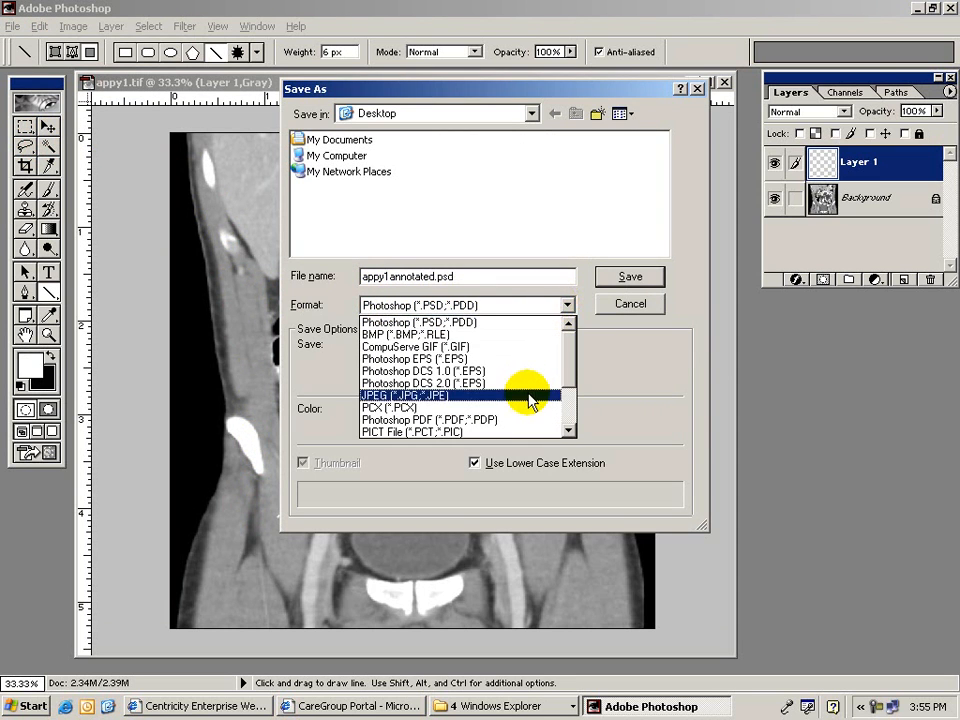
{"action": "left_click", "coordinate": [568, 410]}
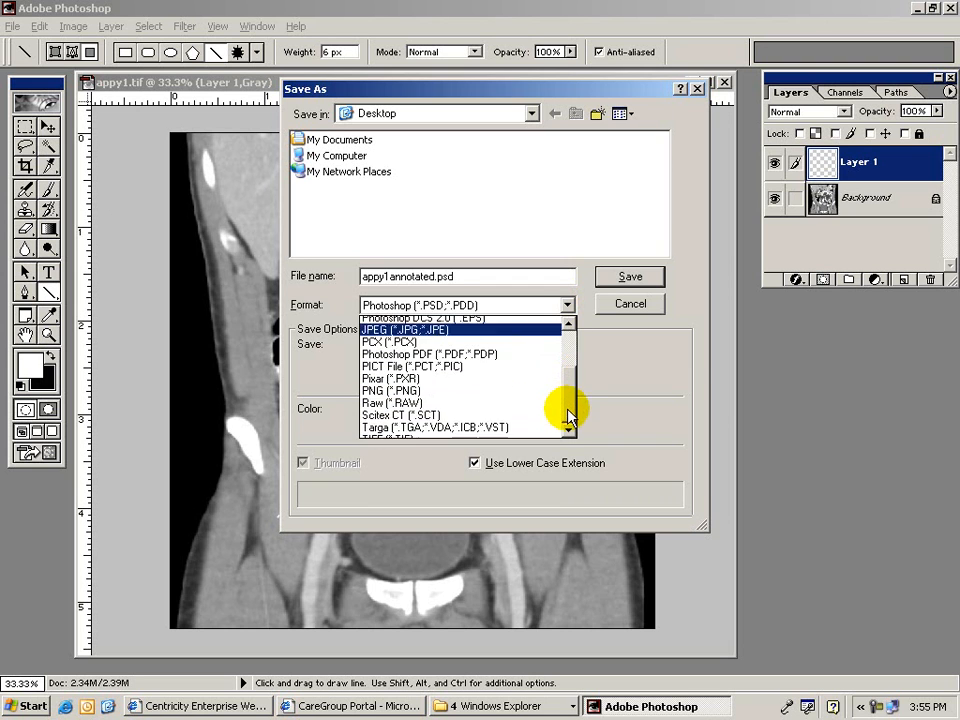
{"action": "left_click", "coordinate": [527, 432]}
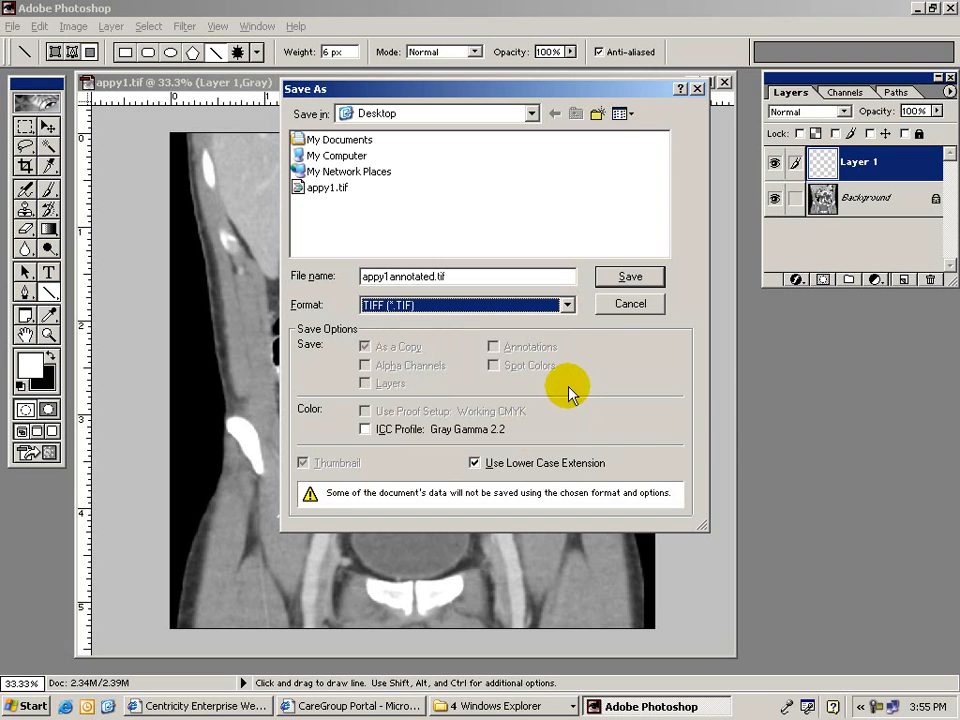
{"action": "left_click", "coordinate": [627, 277]}
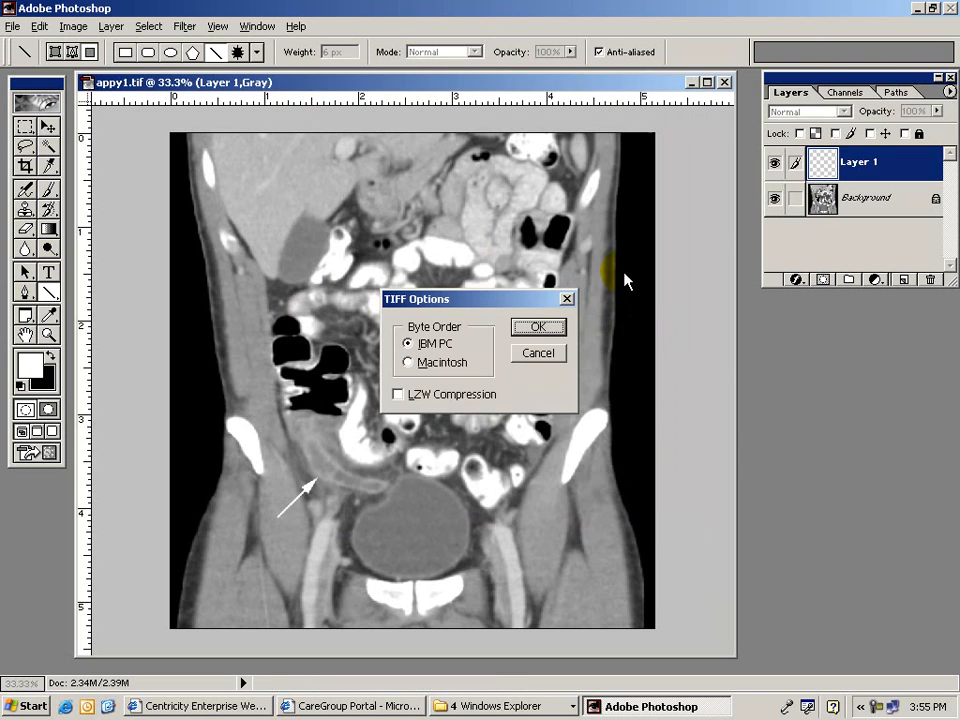
{"action": "left_click", "coordinate": [536, 334]}
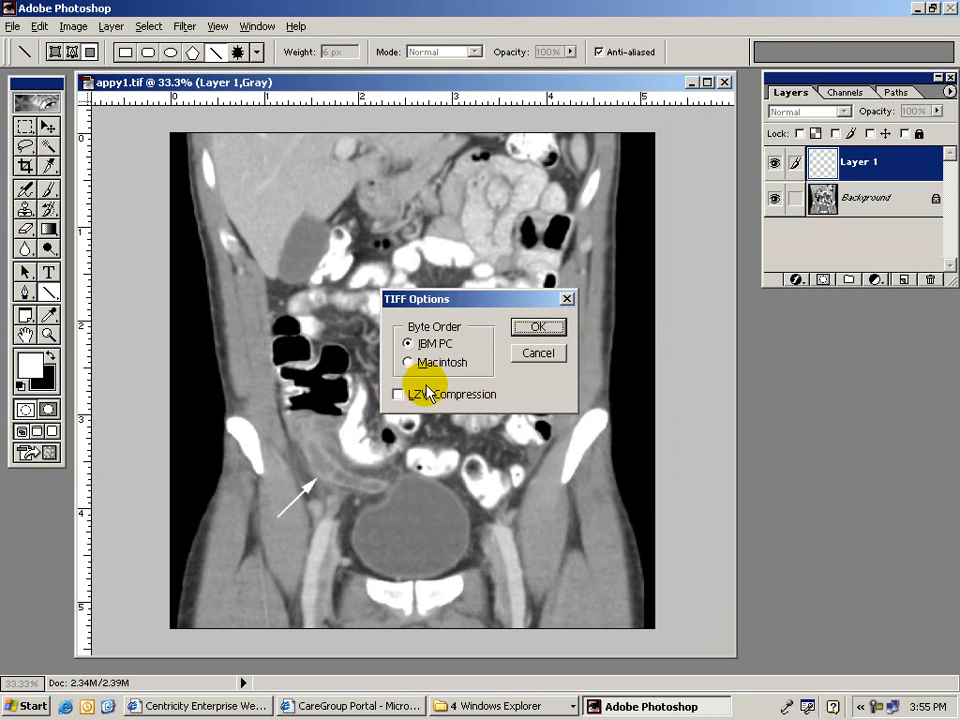
{"action": "left_click", "coordinate": [536, 330]}
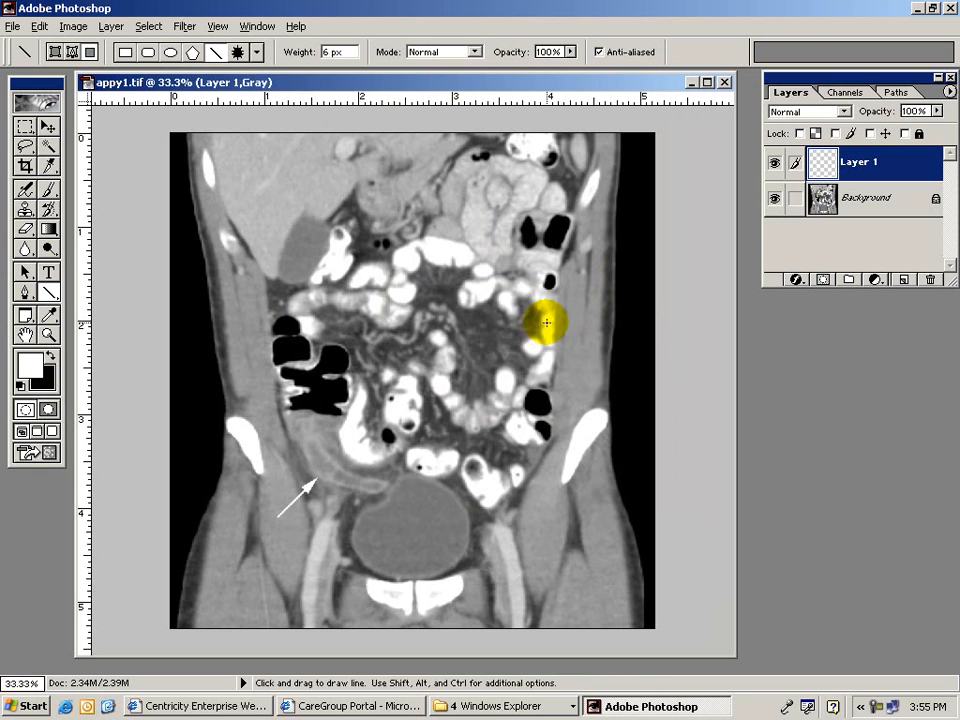